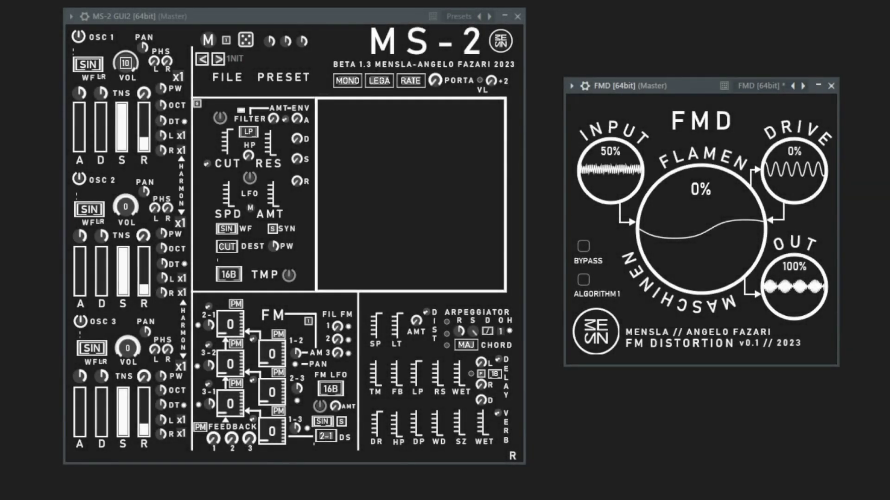
- Sweep FMD's FLAMEN amount up and down, ending with it at 100%
drag(674, 90, 671, 73)
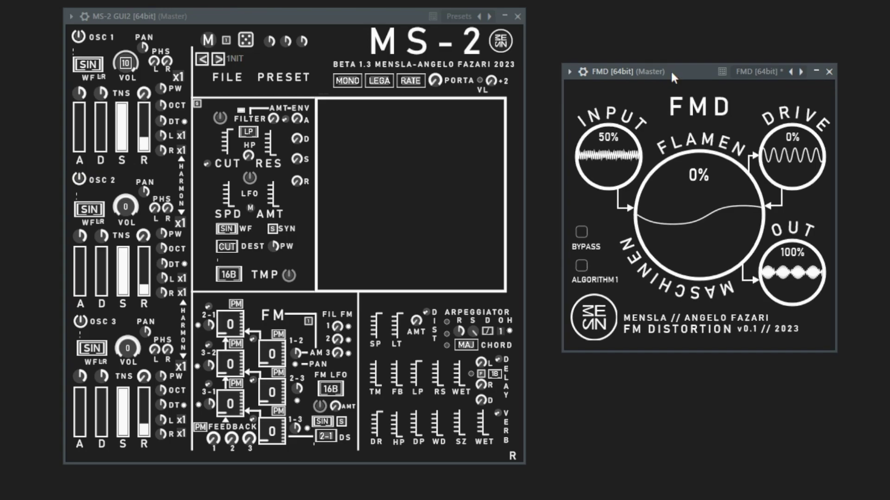
drag(695, 209, 733, 268)
drag(700, 76, 692, 89)
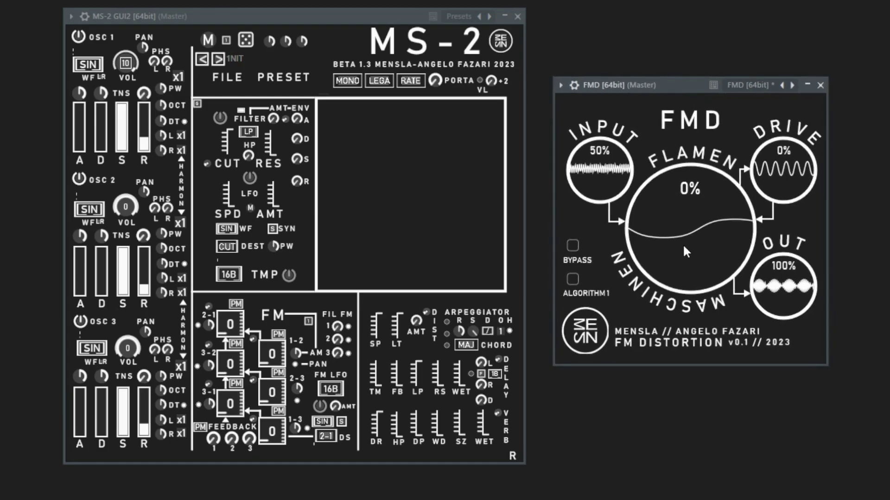
mouse_move(677, 238)
mouse_down()
mouse_move(672, 169)
mouse_move(684, 225)
mouse_up()
mouse_move(661, 237)
mouse_down()
mouse_move(687, 139)
mouse_move(671, 346)
mouse_up()
- Push FMD drive to 67%, FLAMEN to 76%, output to 74% and input to 91%
drag(798, 170, 786, 41)
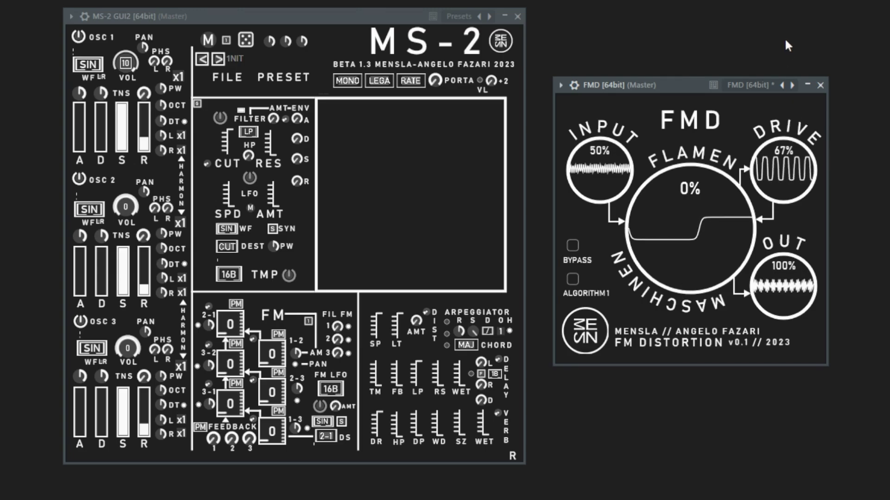
drag(684, 210, 667, 84)
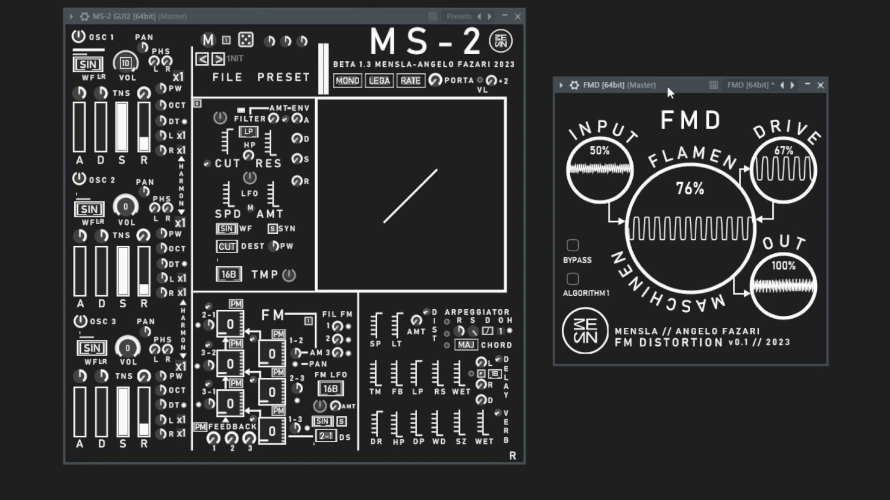
drag(767, 278, 766, 316)
drag(649, 185, 629, 215)
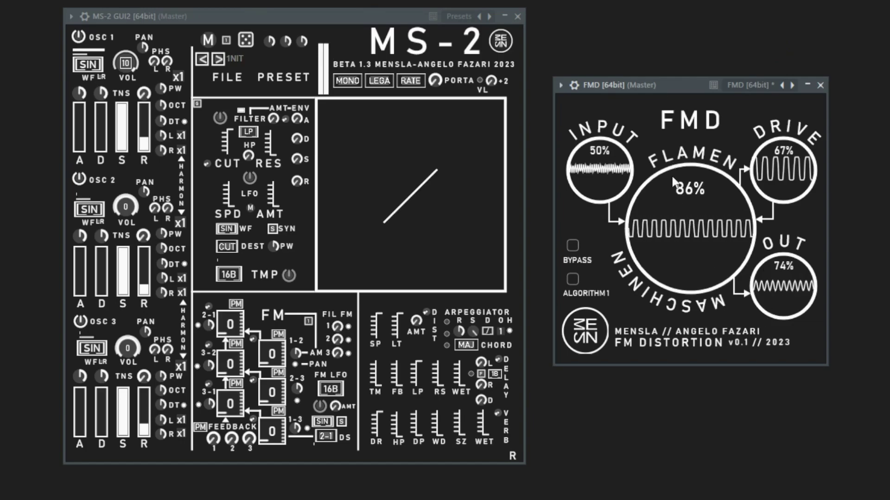
drag(600, 185, 600, 135)
mouse_move(667, 195)
mouse_down()
mouse_move(661, 245)
mouse_move(664, 129)
mouse_move(681, 249)
mouse_up()
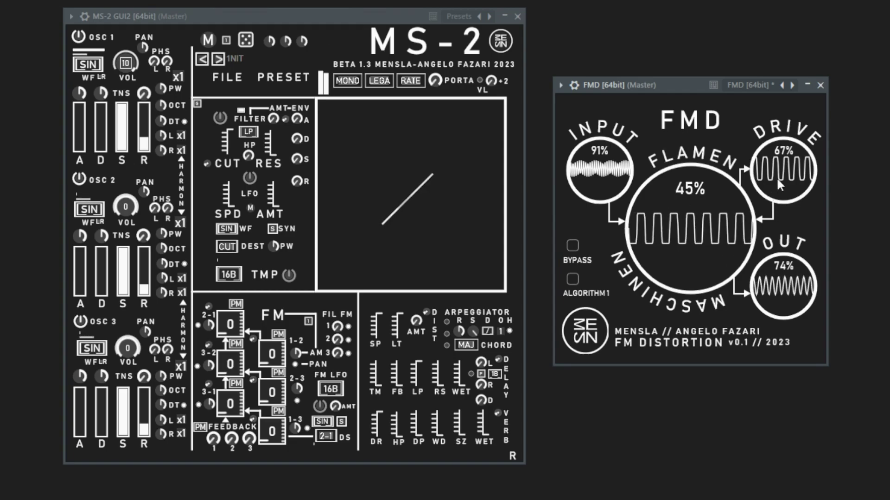
- Reset drive to 0%, input to 50% and output to 100%, then set FLAMEN to 48%
double_click(785, 169)
double_click(600, 169)
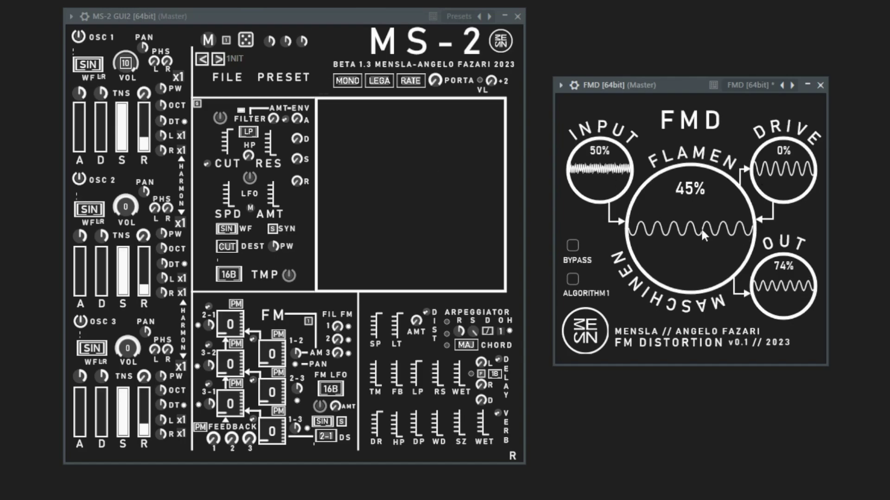
double_click(769, 288)
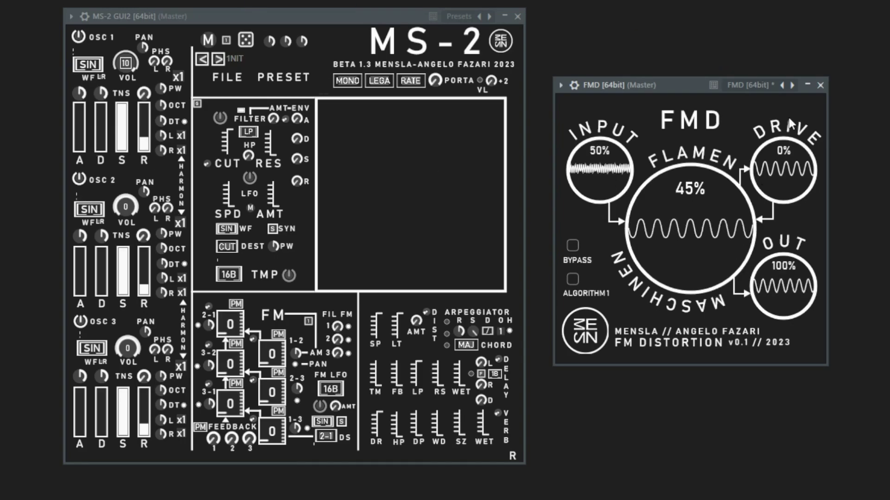
scroll(685, 226, up, 3)
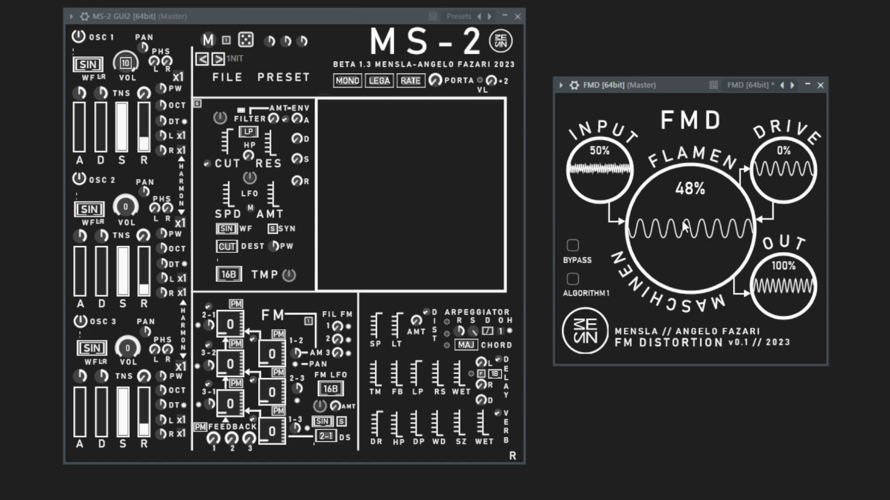
- Set MS-2 FM 2-1 to 7 and try FMD at 60% FLAMEN, 33% drive and half output
double_click(685, 227)
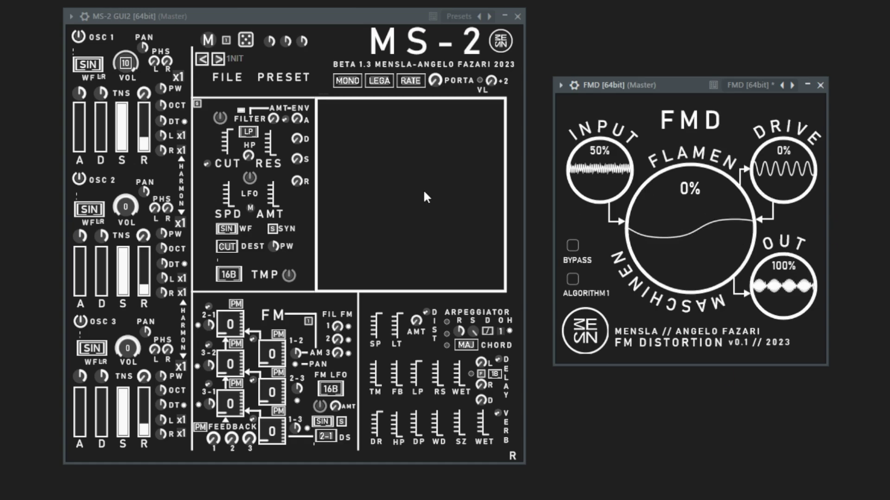
drag(219, 334, 219, 239)
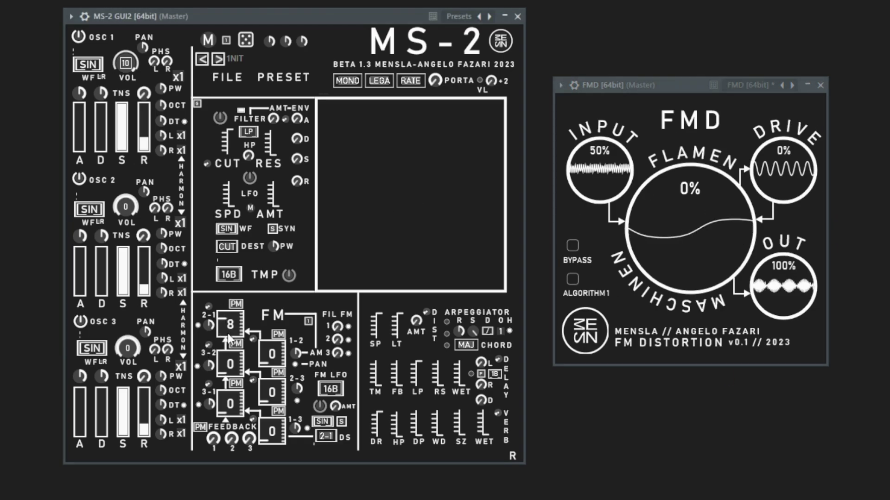
drag(694, 227, 693, 130)
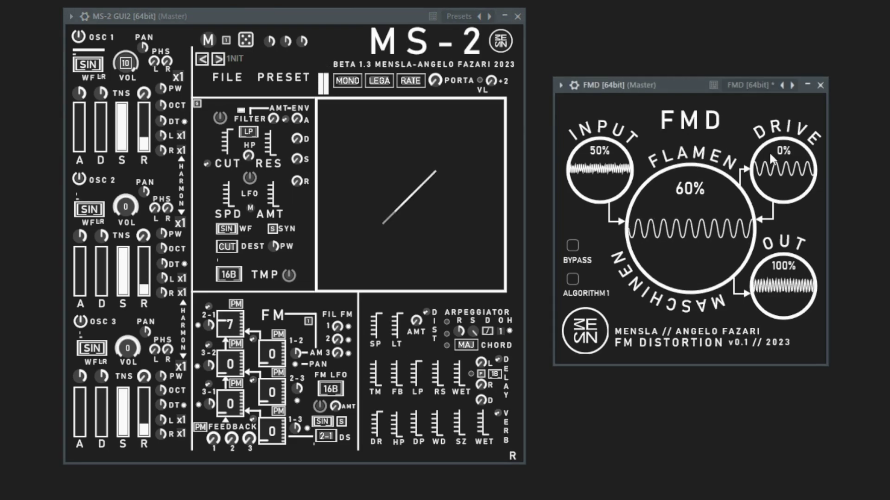
drag(769, 151, 783, 114)
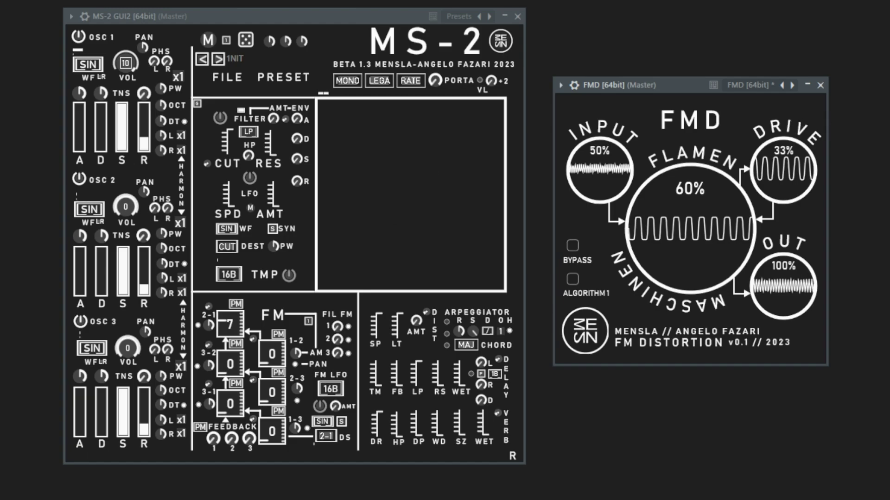
mouse_move(801, 285)
mouse_down()
mouse_move(793, 338)
mouse_move(771, 349)
mouse_up()
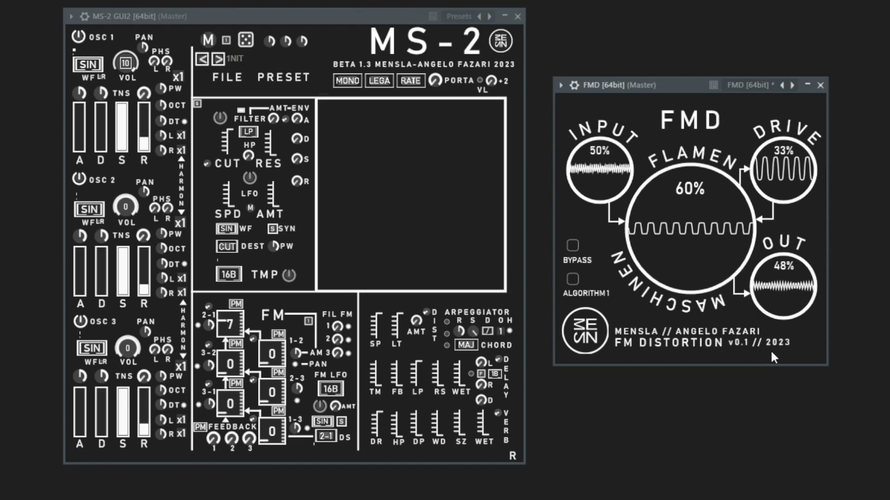
- Reset FMD FLAMEN and drive to 0% and output to 100%
double_click(687, 214)
double_click(788, 163)
double_click(785, 301)
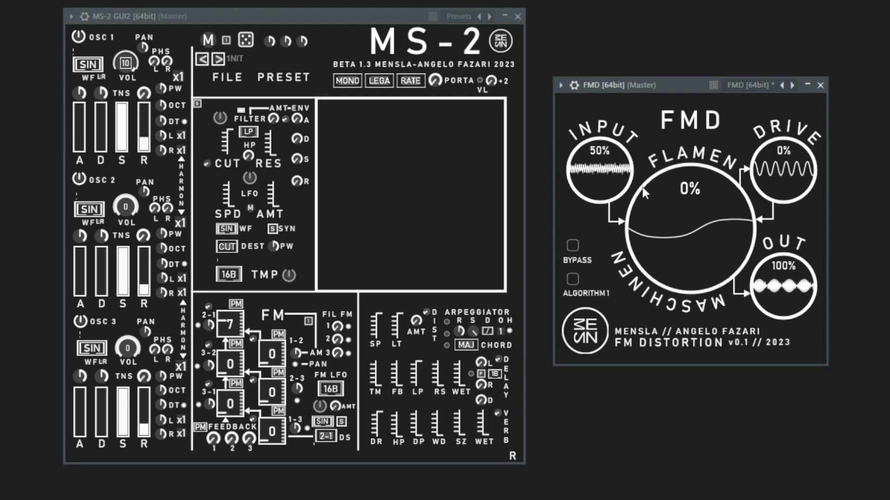
- Give MS-2 oscillator 1 a pulse wave with zero sustain, clear FM 2-1, and bypass FMD
click(90, 67)
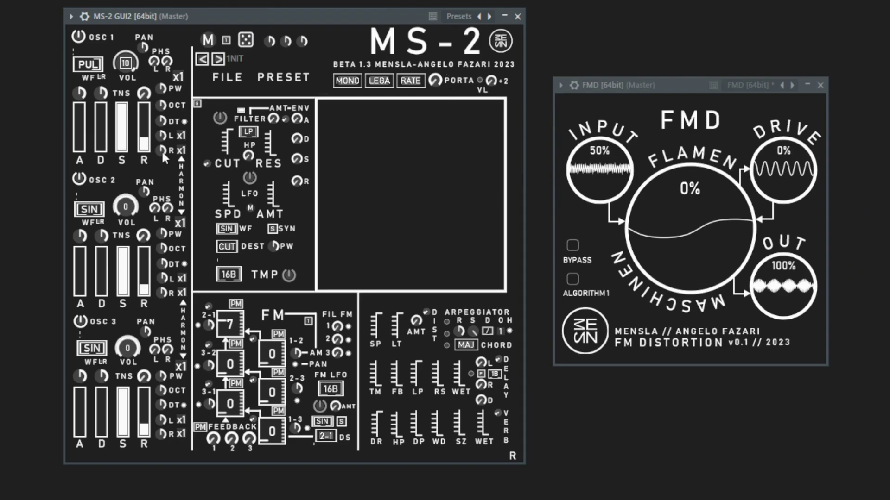
double_click(236, 329)
drag(121, 125, 122, 153)
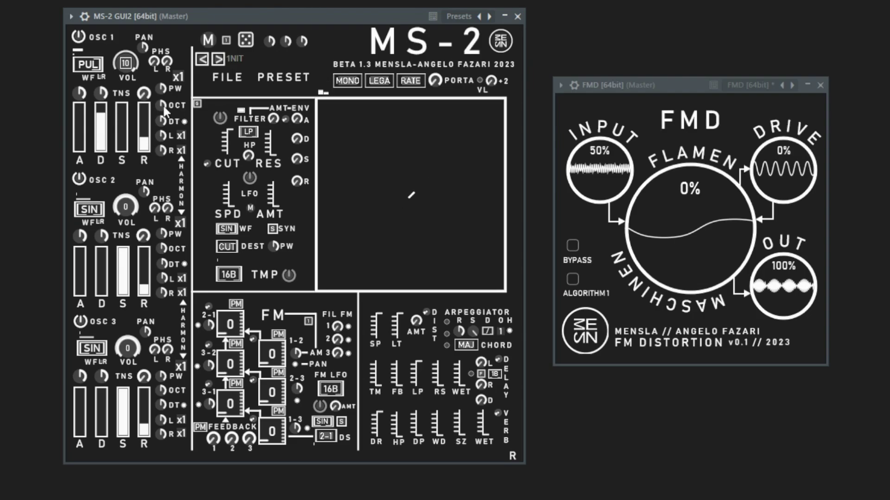
drag(161, 88, 168, 58)
click(574, 246)
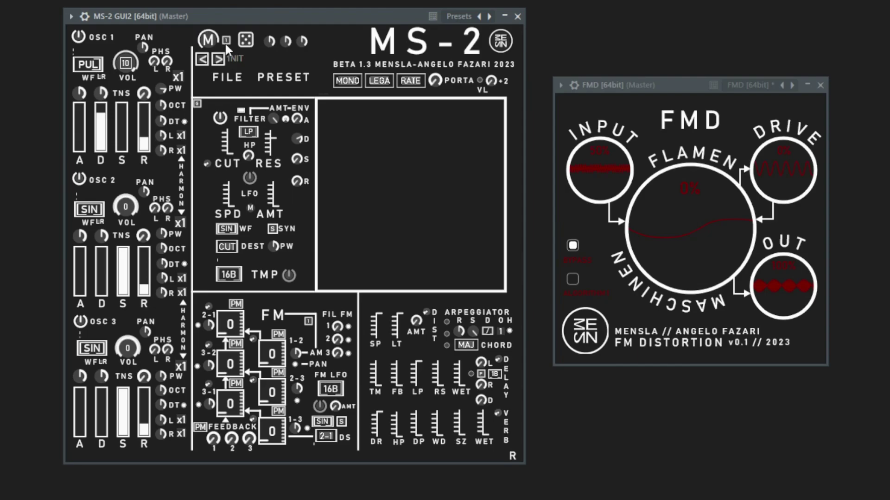
click(226, 42)
- Re-enable FMD with drive 57%, output about 55% and FLAMEN about 45%
click(569, 249)
drag(796, 169, 788, 69)
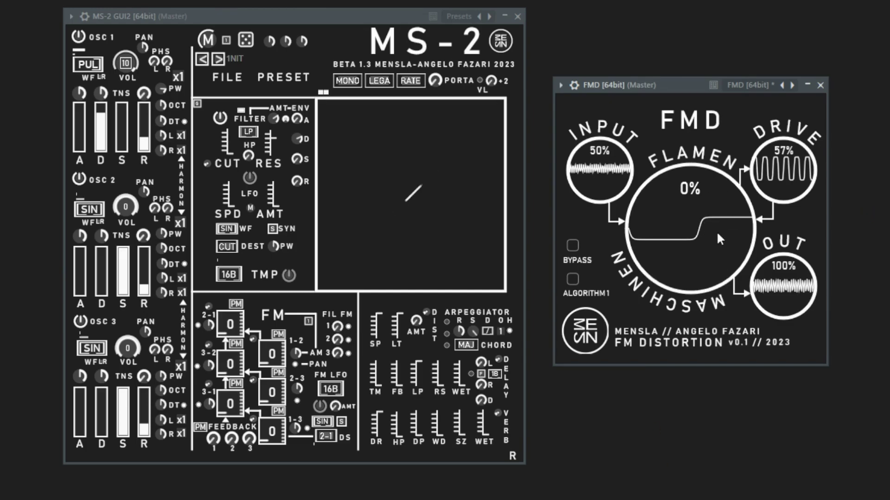
drag(769, 278, 774, 344)
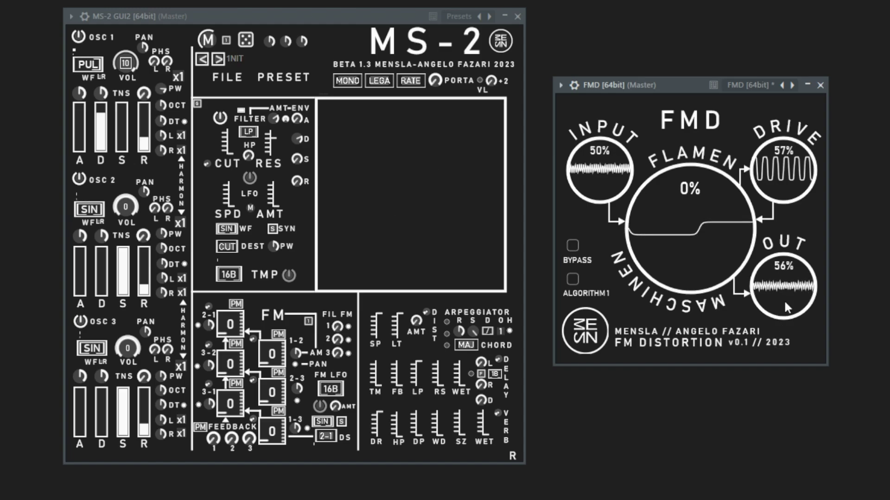
drag(663, 246, 663, 173)
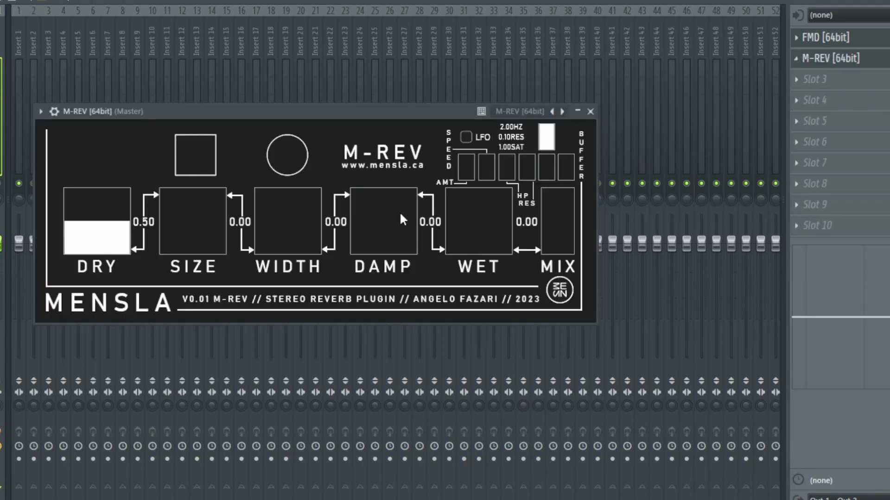
- Rough in M-REV with wet 0.55, size 0.68, width 0.78 and damp 0.14
drag(463, 250, 465, 176)
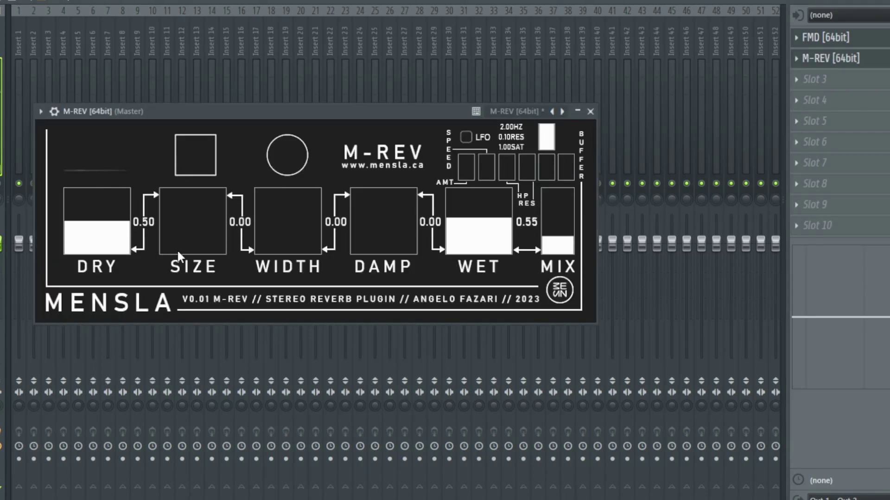
drag(176, 249, 186, 141)
drag(277, 255, 278, 203)
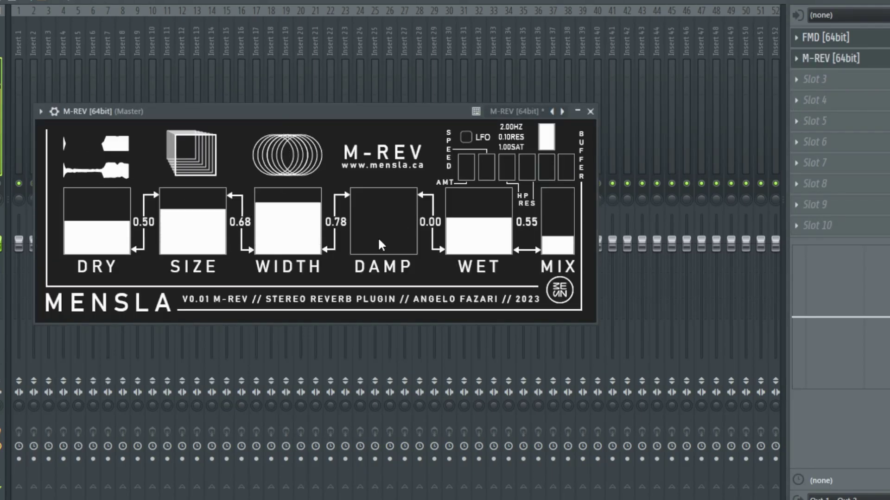
drag(377, 237, 384, 214)
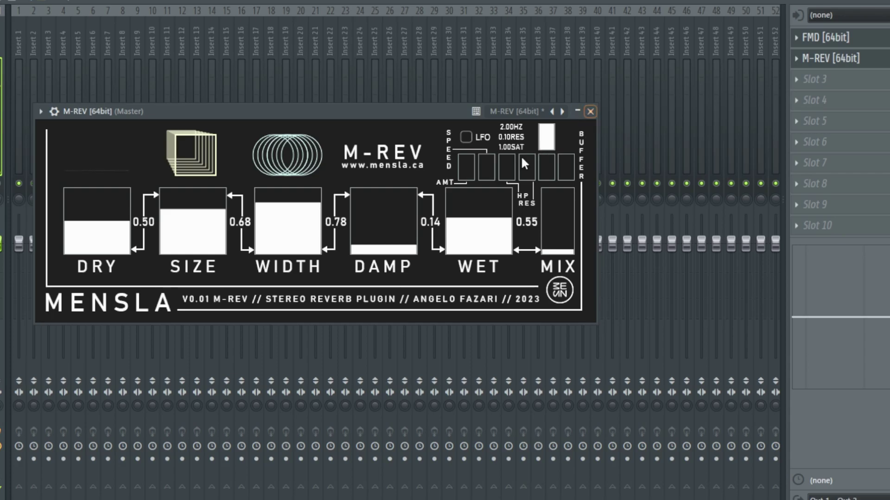
- Speed up the LFO, set size 0.73, width 0.92 and wet 0.47, and close M-REV
drag(506, 166, 507, 144)
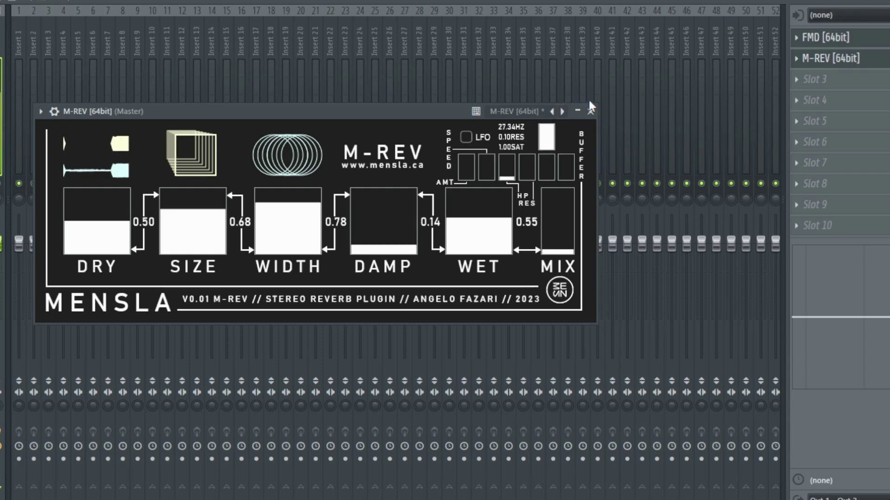
drag(306, 238, 304, 212)
drag(202, 240, 201, 230)
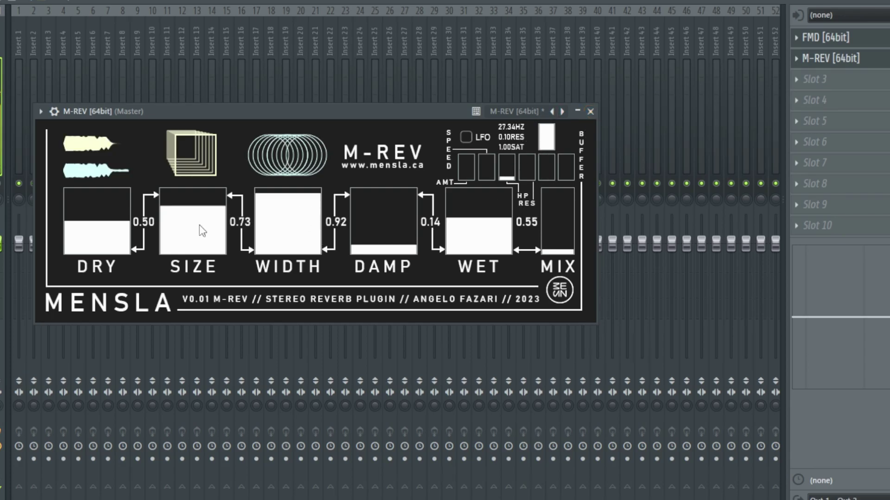
drag(483, 240, 483, 245)
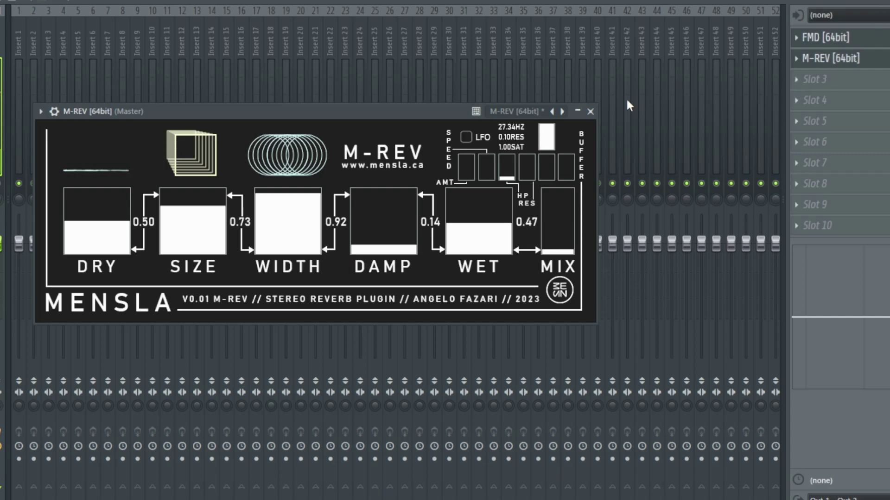
click(590, 111)
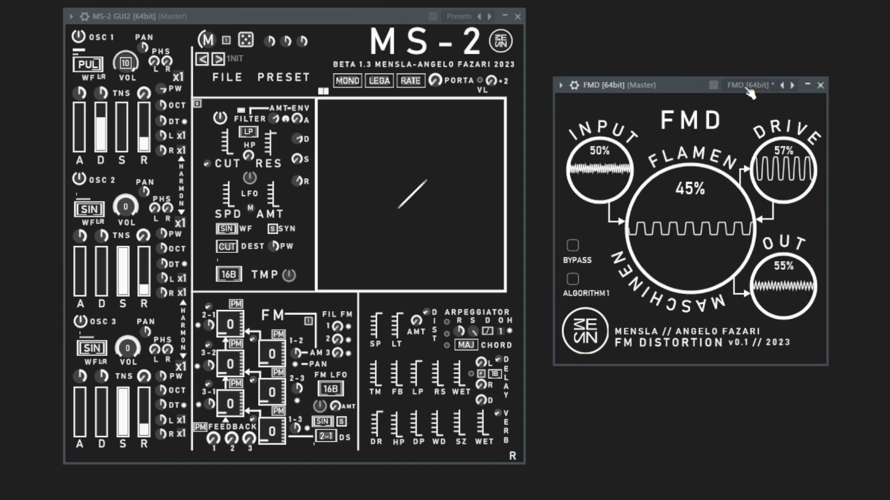
- Open the MS-2 piano roll and draw the first one-step A3 notes
key(F6)
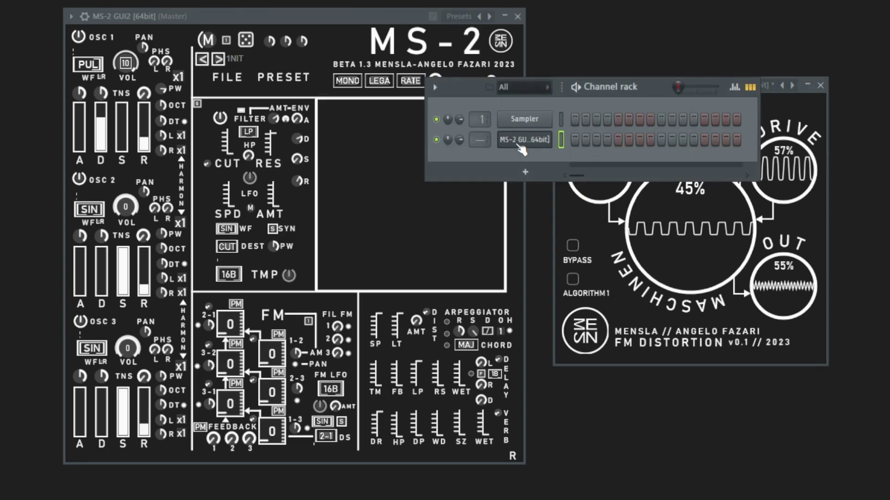
key(F7)
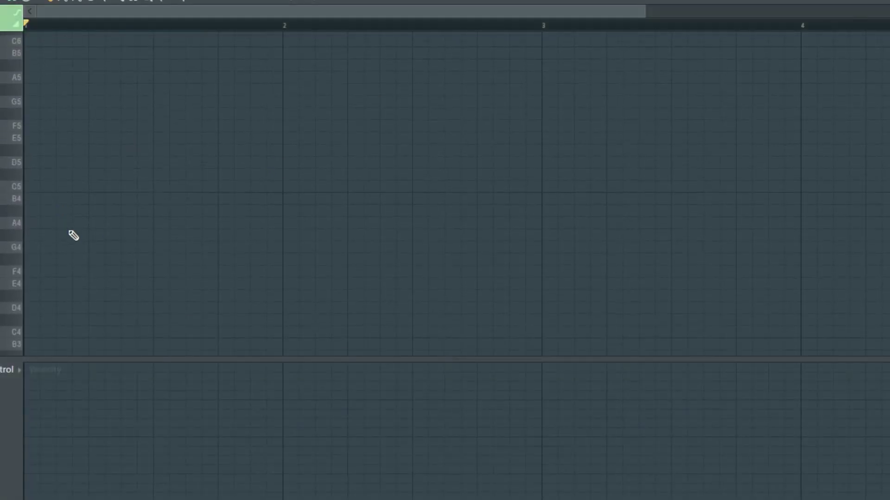
scroll(74, 236, down, 3)
drag(73, 199, 91, 278)
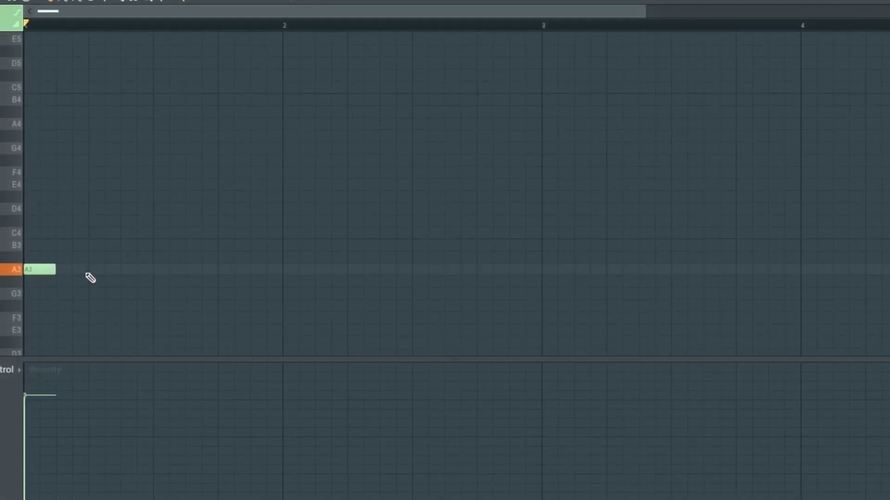
drag(56, 269, 30, 269)
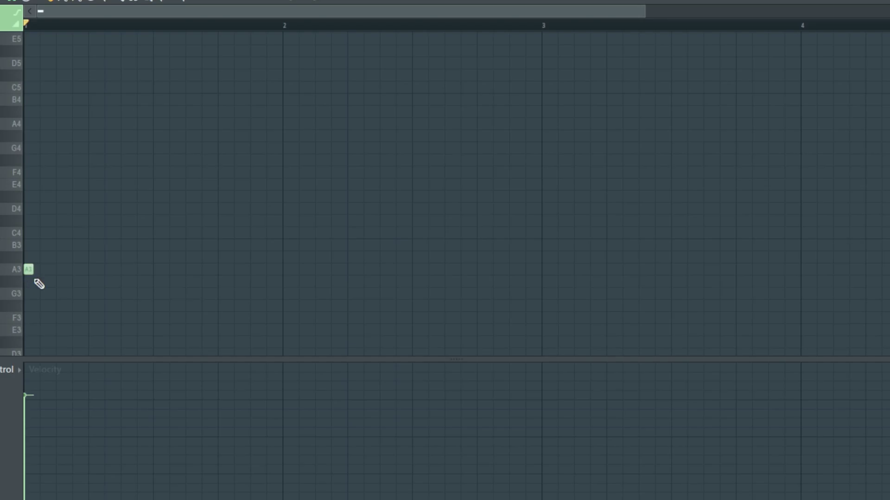
click(45, 269)
- Fill the bar with repeated A3 notes plus A4 and A#4 accents
click(76, 136)
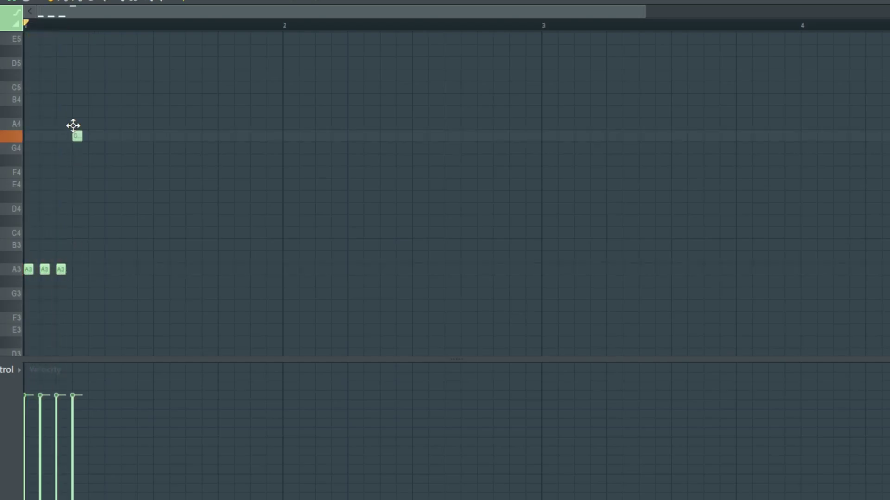
drag(73, 125, 72, 122)
click(93, 269)
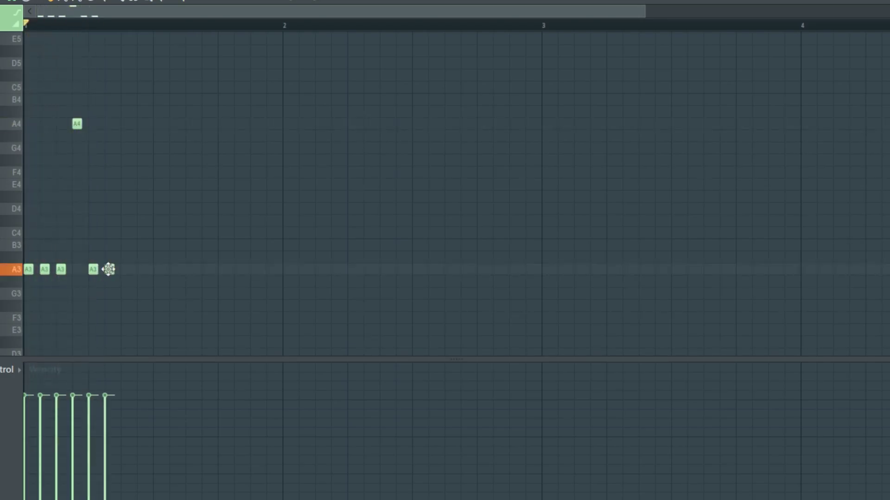
click(126, 113)
click(142, 269)
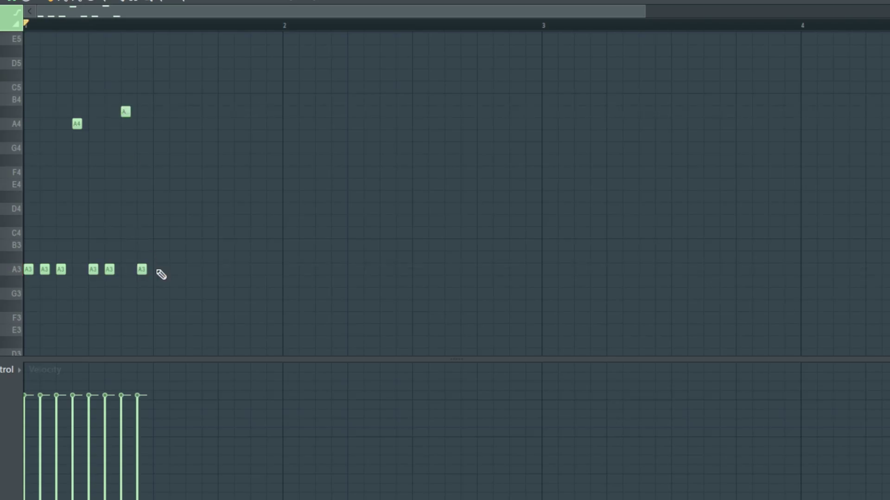
click(170, 113)
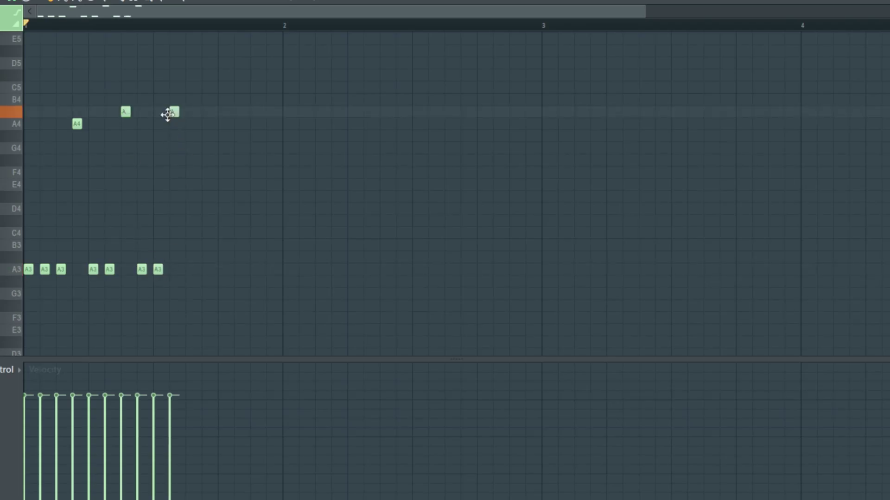
click(204, 269)
click(220, 124)
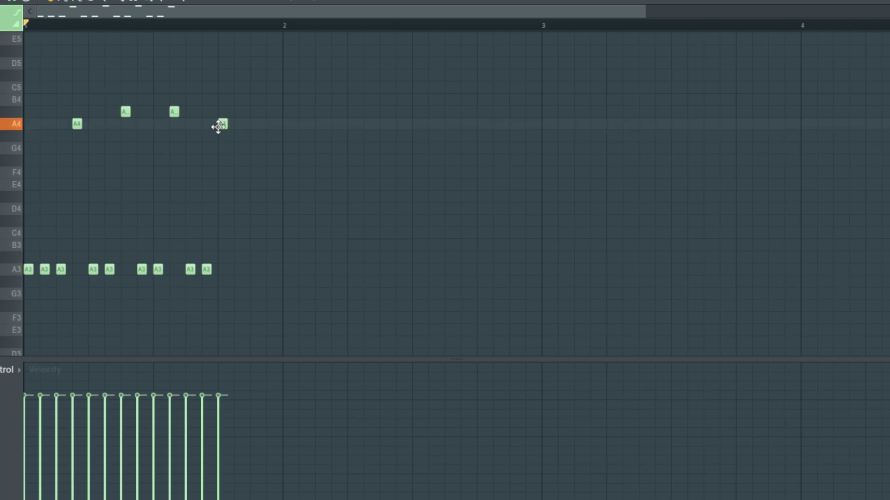
click(237, 270)
click(254, 269)
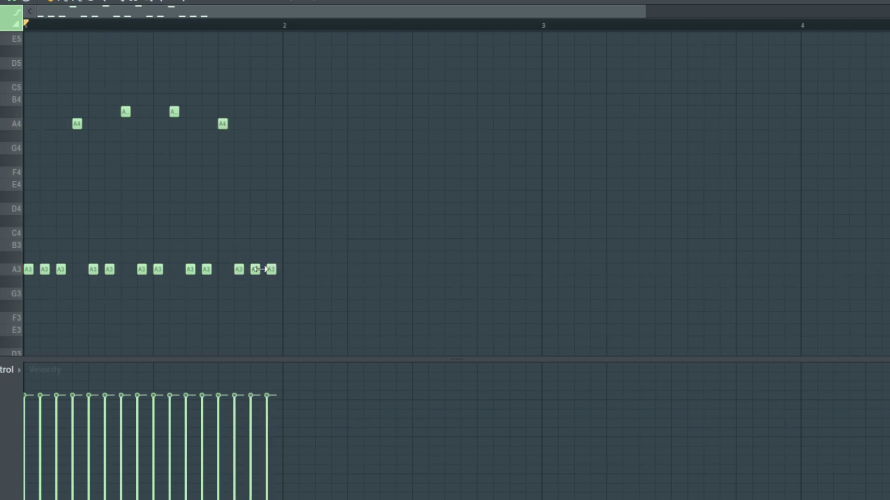
- Select all notes, play the pattern, trim note lengths, and transpose everything down an octave
key(ctrl+a)
key(space)
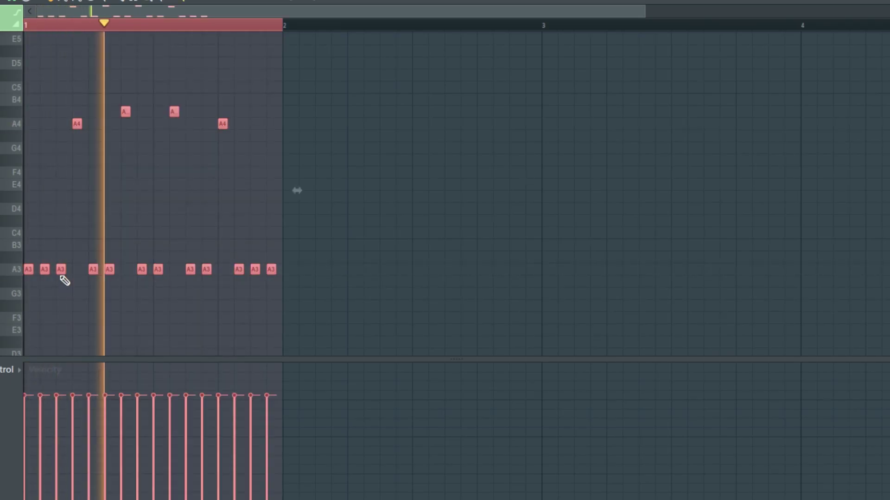
drag(65, 269, 72, 269)
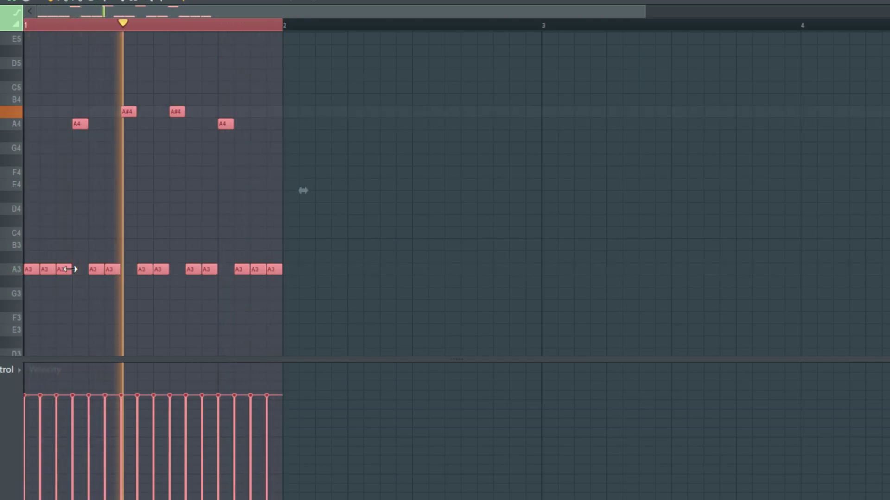
drag(70, 269, 67, 271)
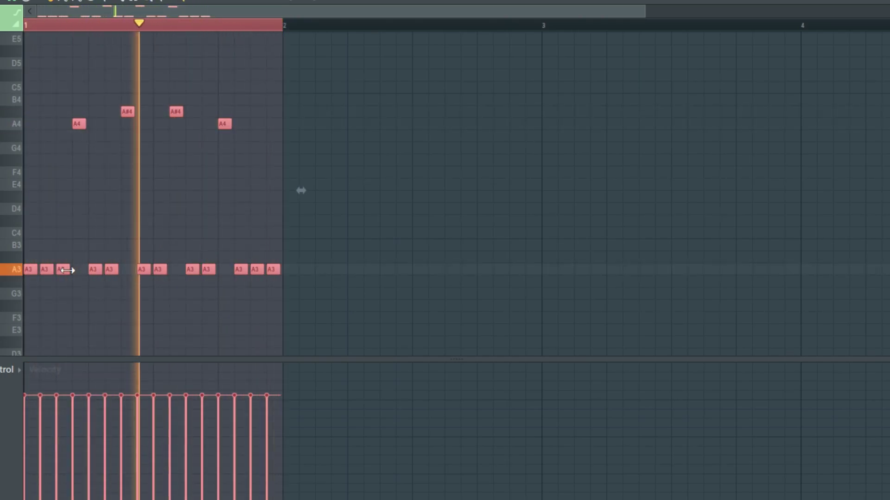
key(ctrl+Down)
scroll(155, 228, down, 2)
scroll(157, 229, down, 3)
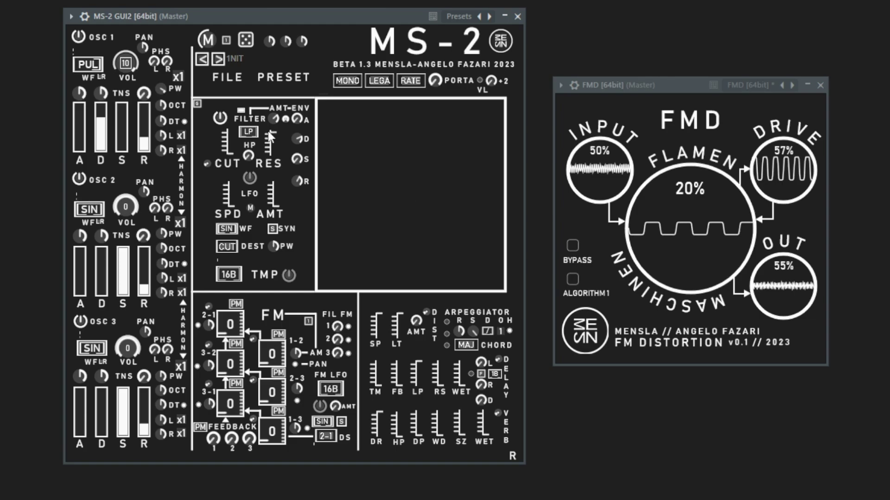
- Drag FMD's FLAMEN and DRIVE knobs down to 0%
drag(657, 226, 652, 216)
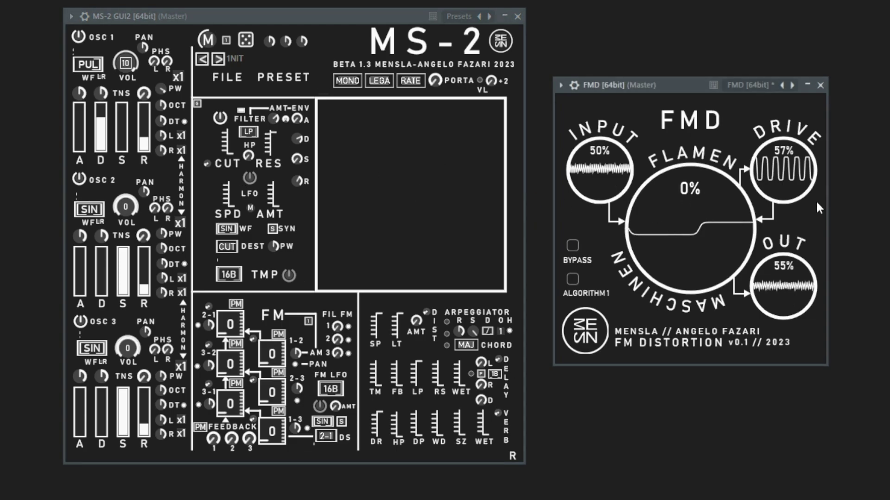
mouse_move(788, 183)
mouse_down()
mouse_move(806, 306)
mouse_move(803, 285)
mouse_up()
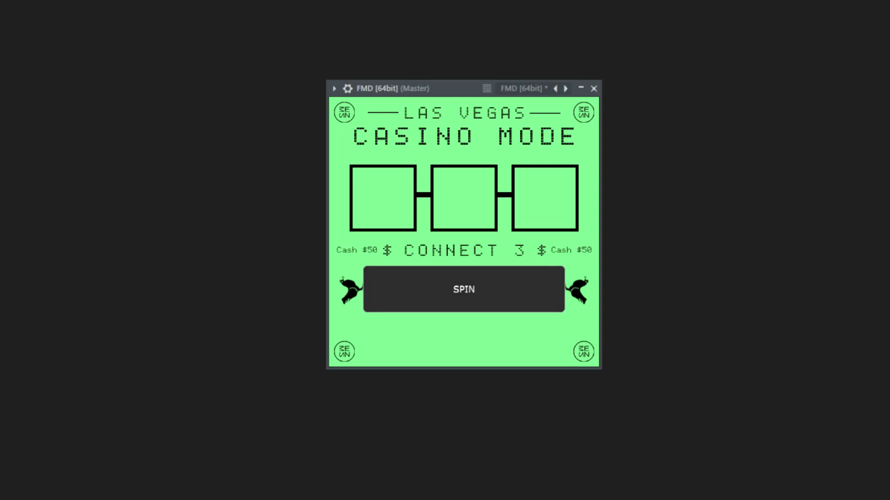
- Spin the FMD casino slot machine three times, ending with $89 cash
click(413, 286)
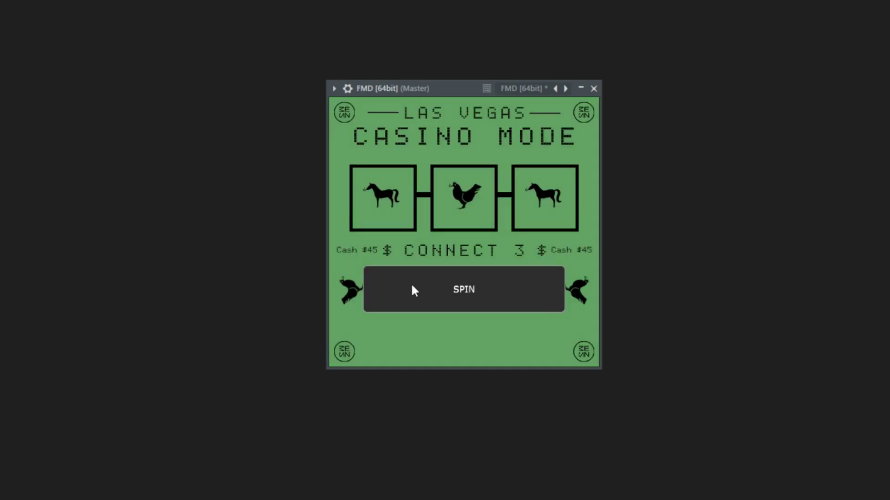
click(413, 286)
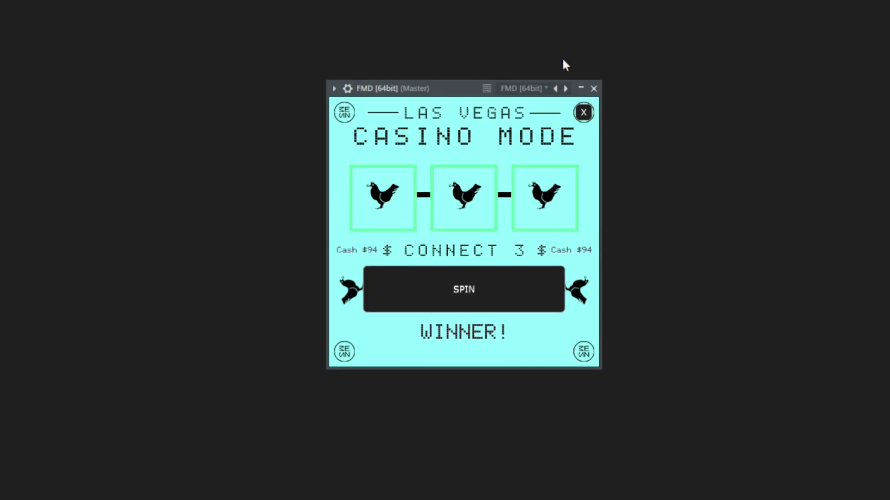
click(407, 307)
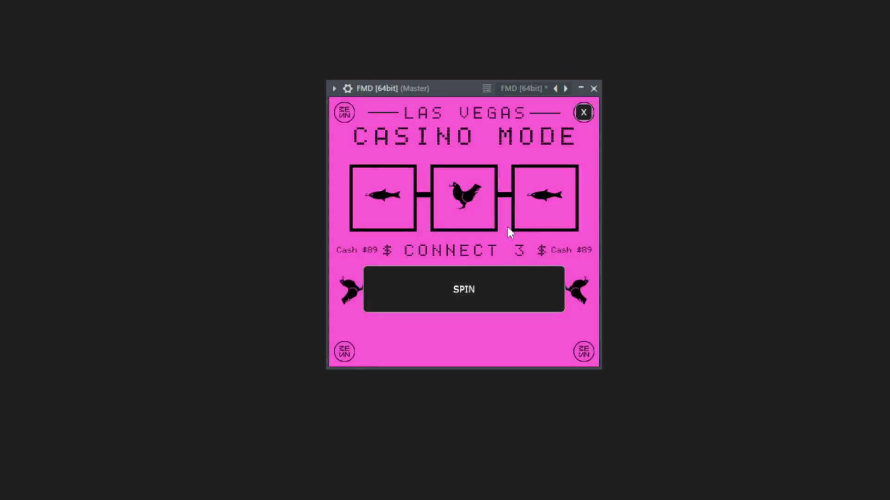
click(583, 113)
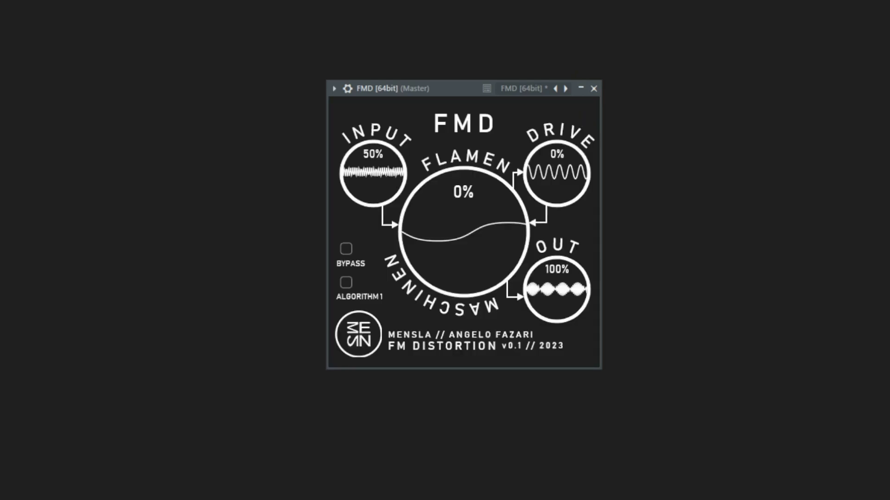